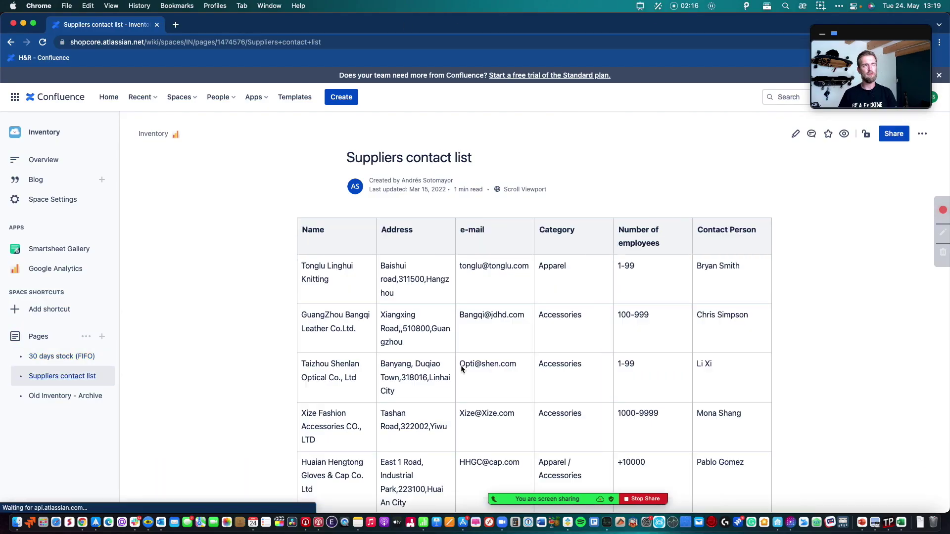
Scroll down while the new Zoom meeting opens at its audio join prompt.
scroll(462, 362, down, 5)
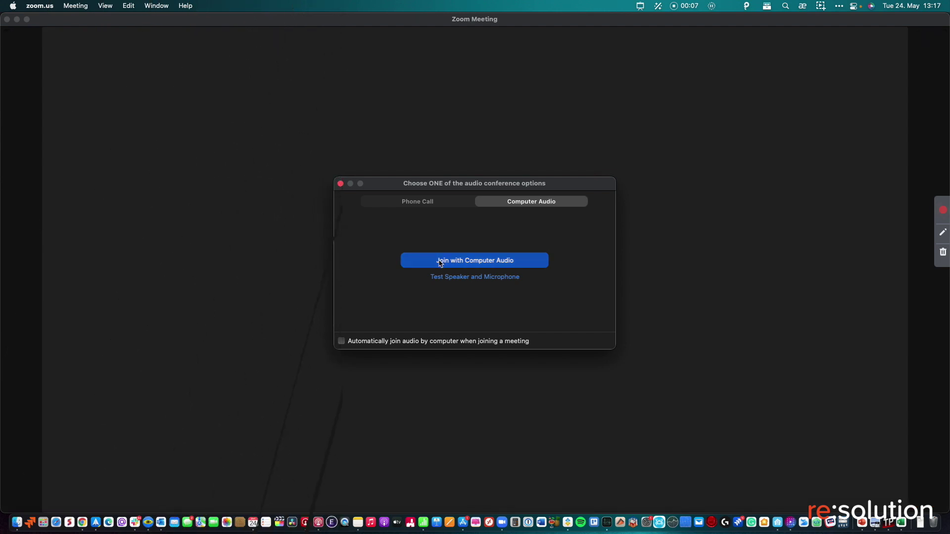
Join with computer audio, turn on the webcam video, and start Record to the Cloud.
click(40, 499)
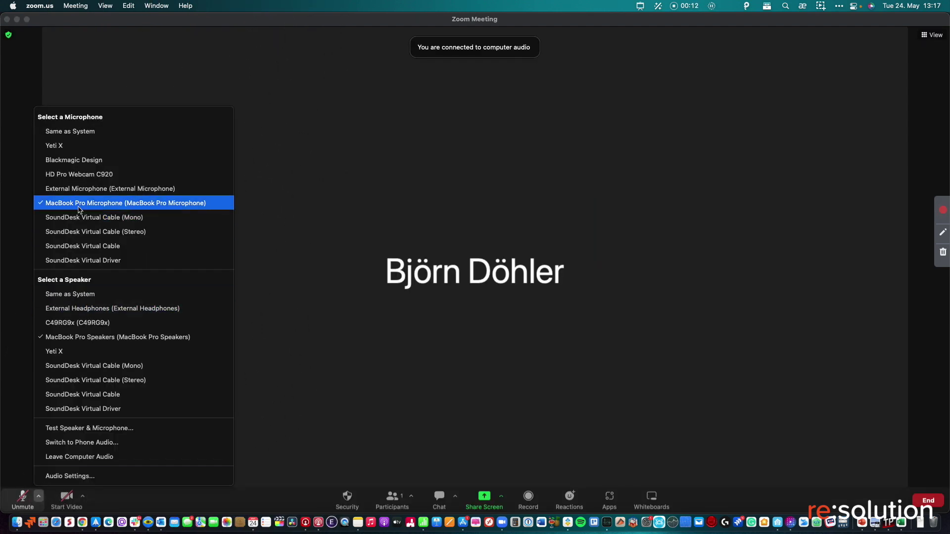
click(89, 177)
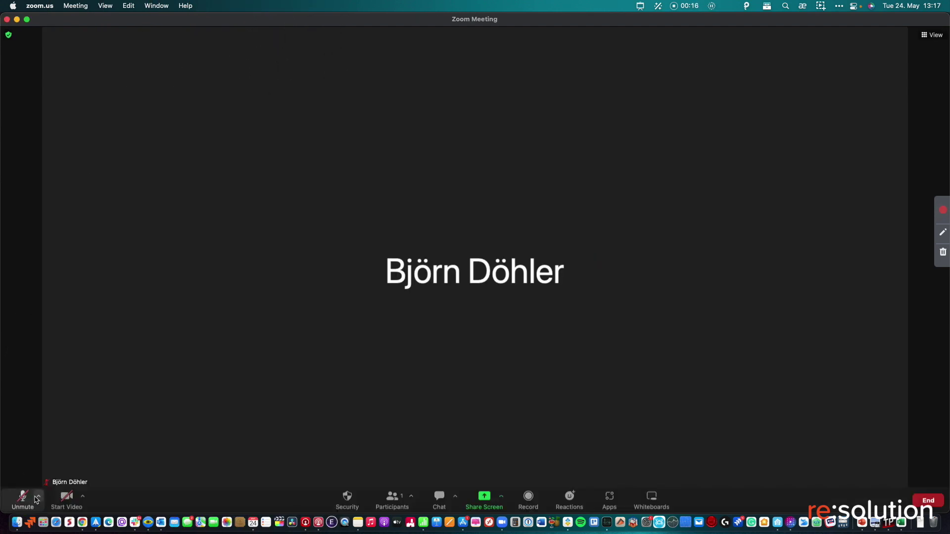
click(84, 498)
click(66, 506)
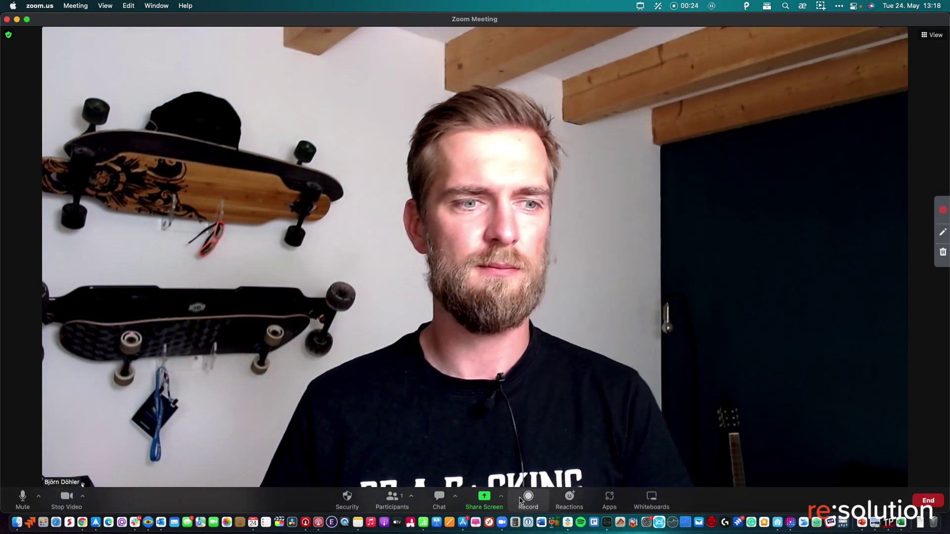
click(521, 501)
click(544, 473)
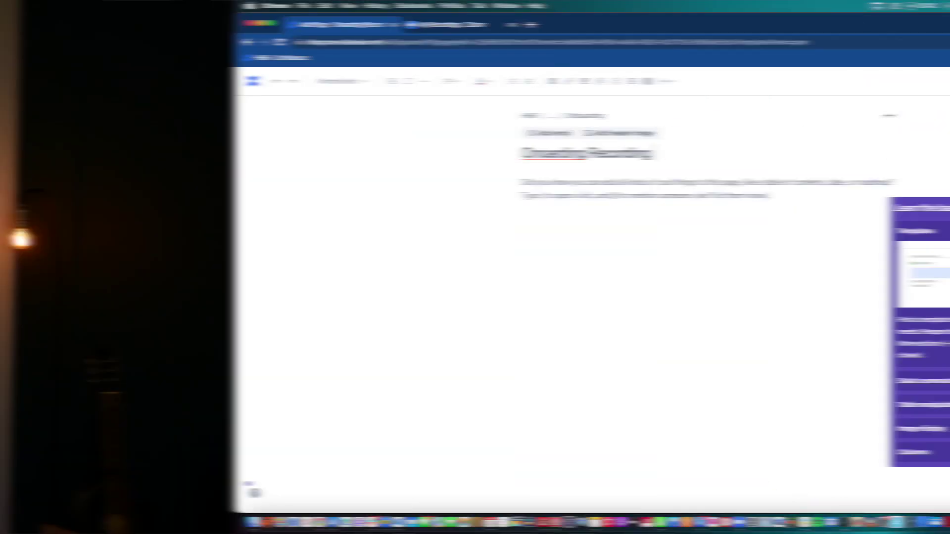
Add Topics bullets Onboarding Process, Inventory and Supplier, then begin a /zoom command below.
text(Attendees:)
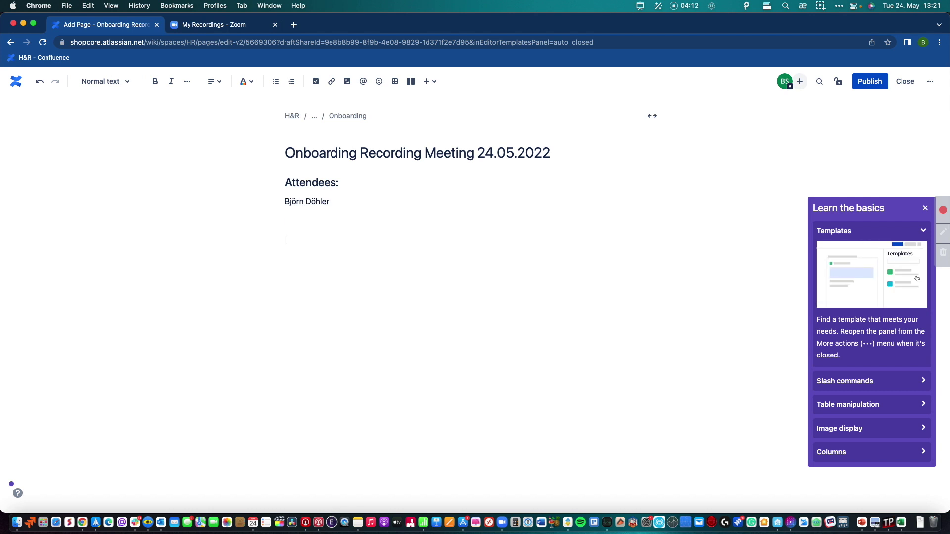
text(rocess)
key(Return)
text(Inventory)
key(Return)
text(Test)
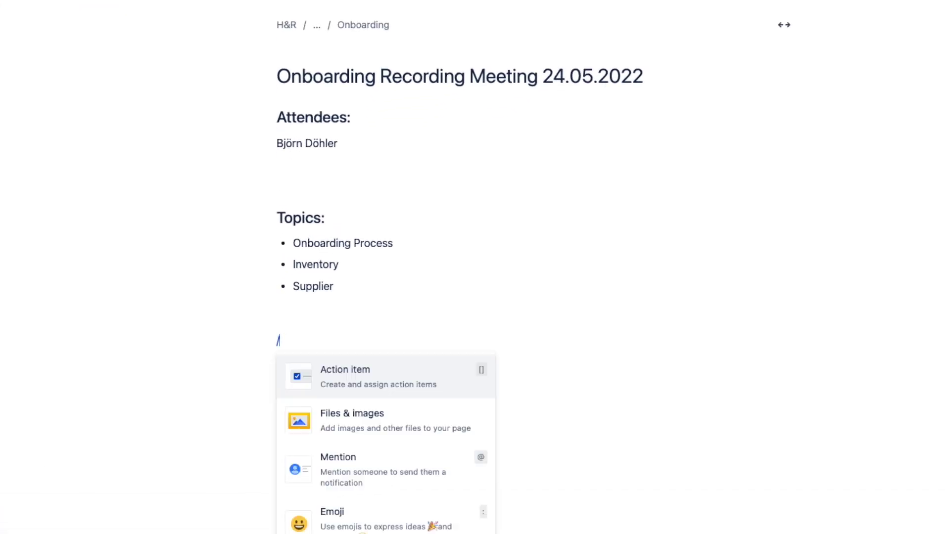
text(zoom)
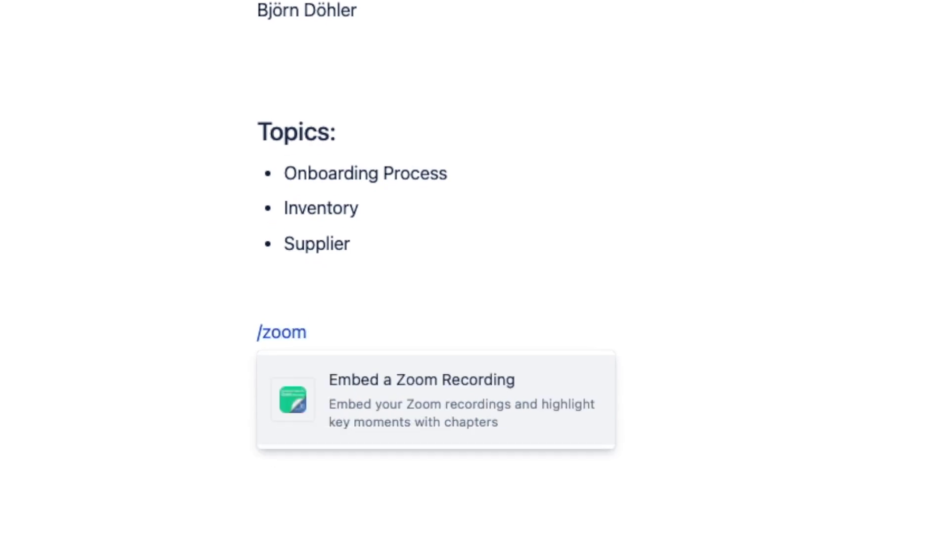
Choose 'Embed a Zoom Recording' from the /zoom suggestions.
click(392, 409)
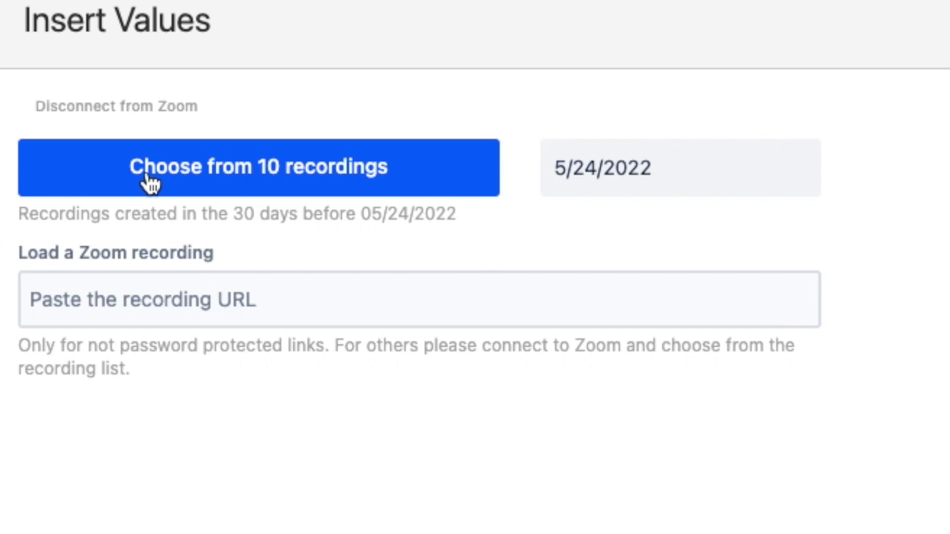
Keep 24 May 2022 as the date and load the 05/24/2022 1:18 pm recording.
click(670, 177)
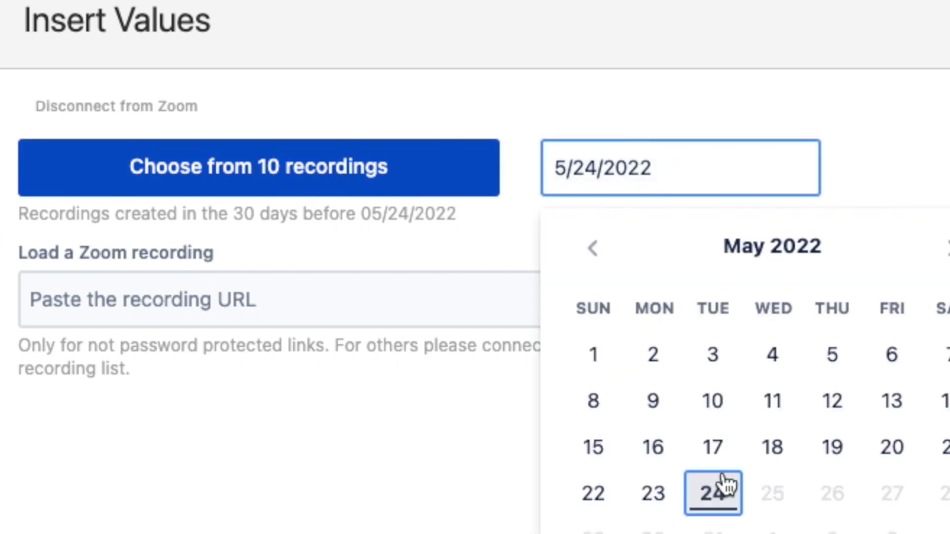
click(716, 490)
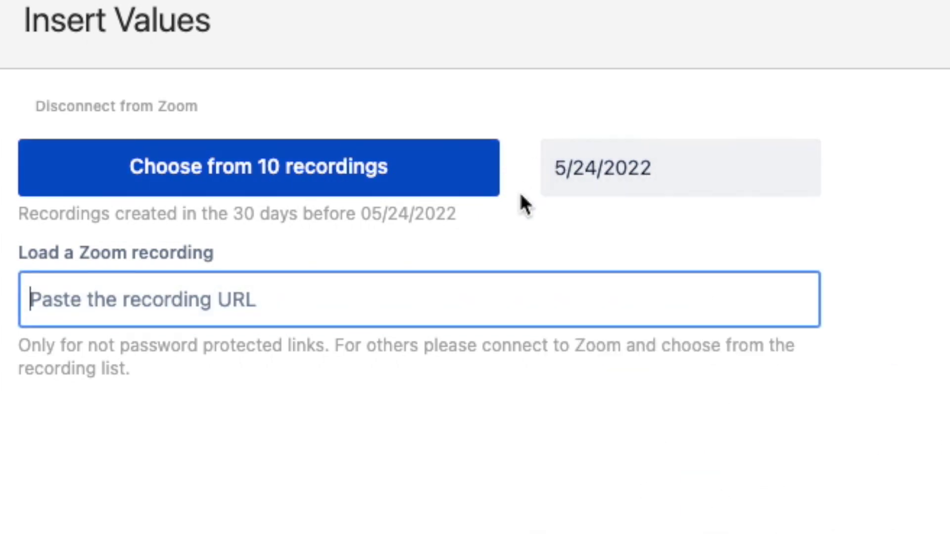
drag(108, 213, 468, 214)
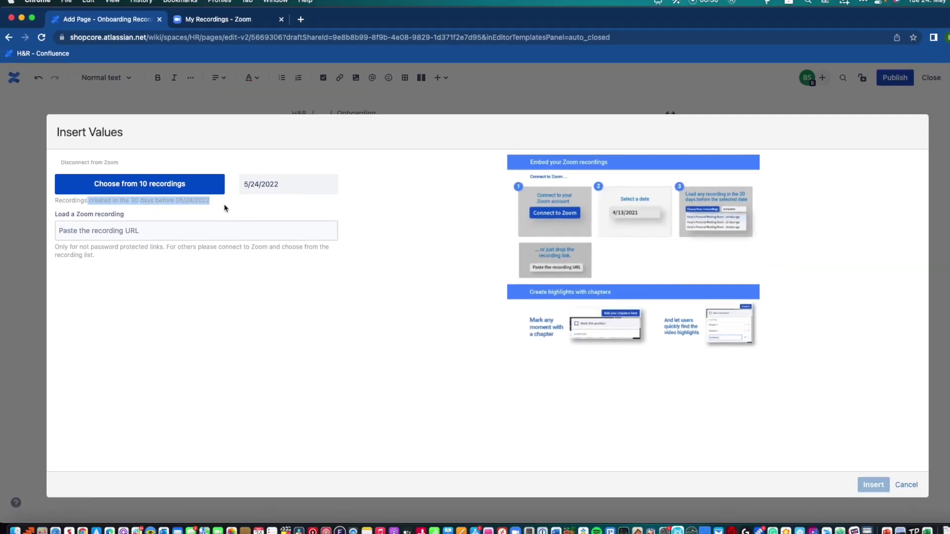
click(322, 211)
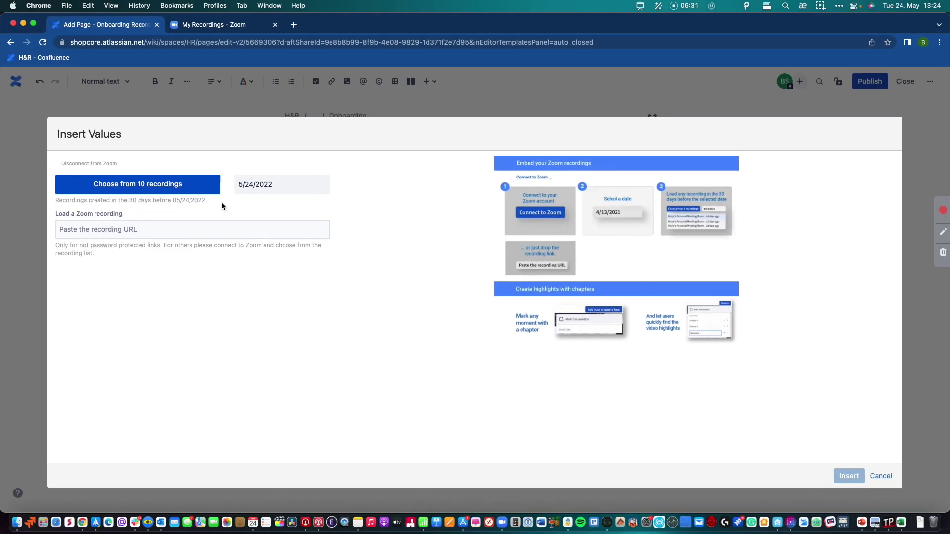
click(155, 186)
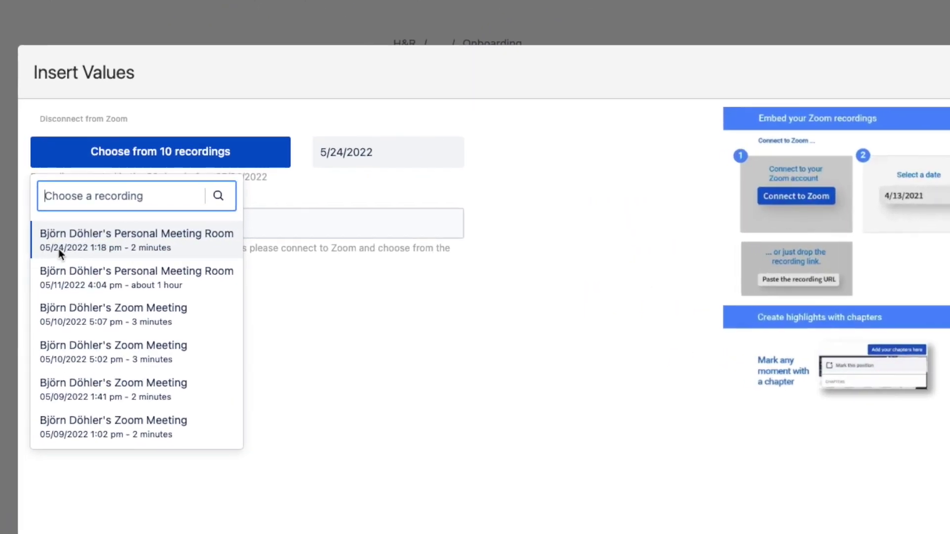
click(165, 238)
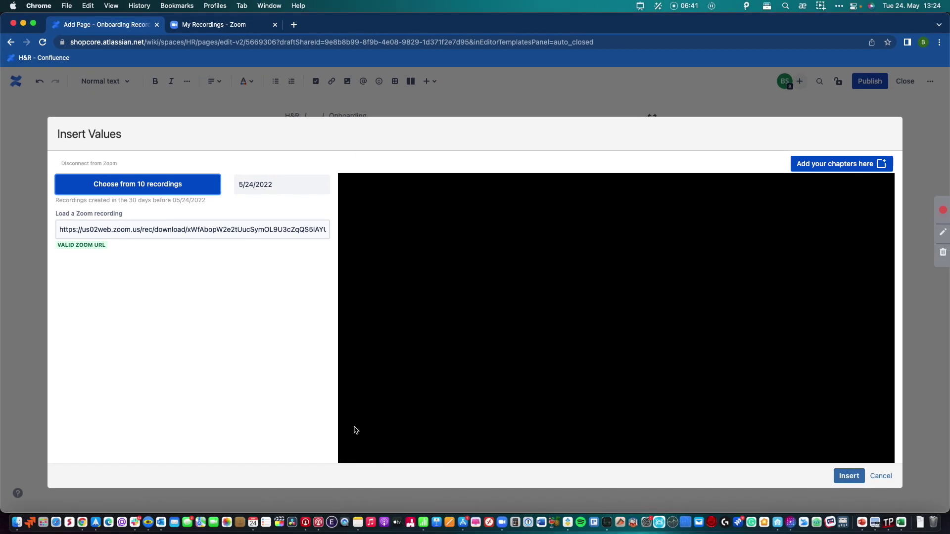
Play and pause the preview, set it to about 00:30, and open chapter options.
click(381, 414)
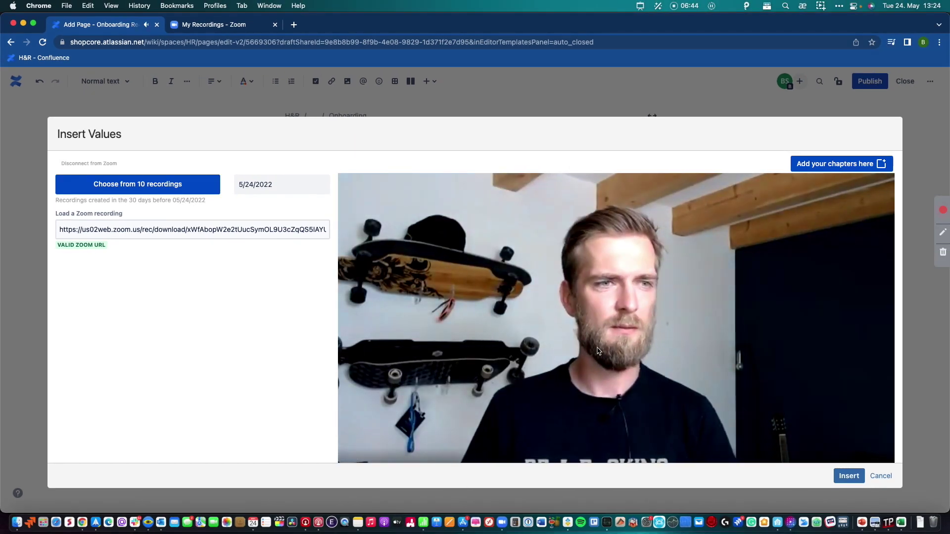
scroll(473, 365, down, 1)
click(349, 452)
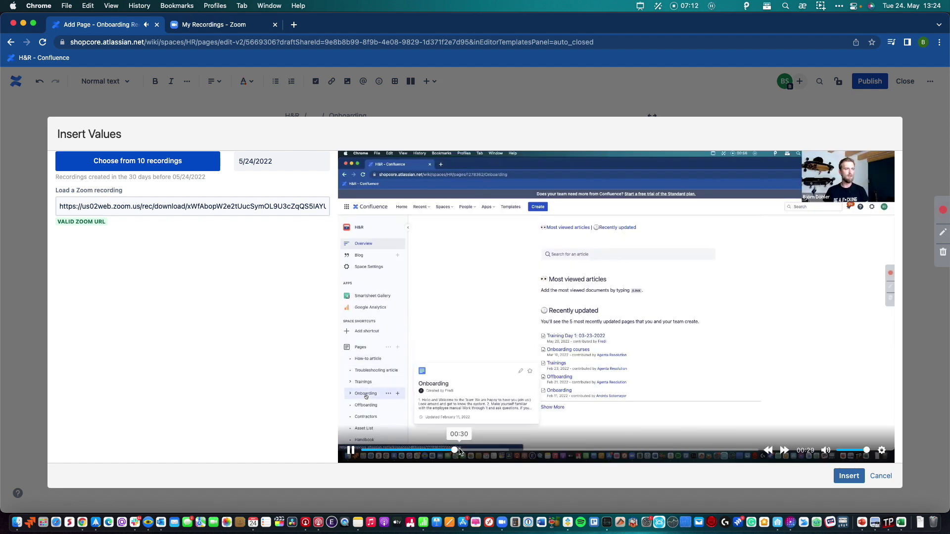
click(348, 451)
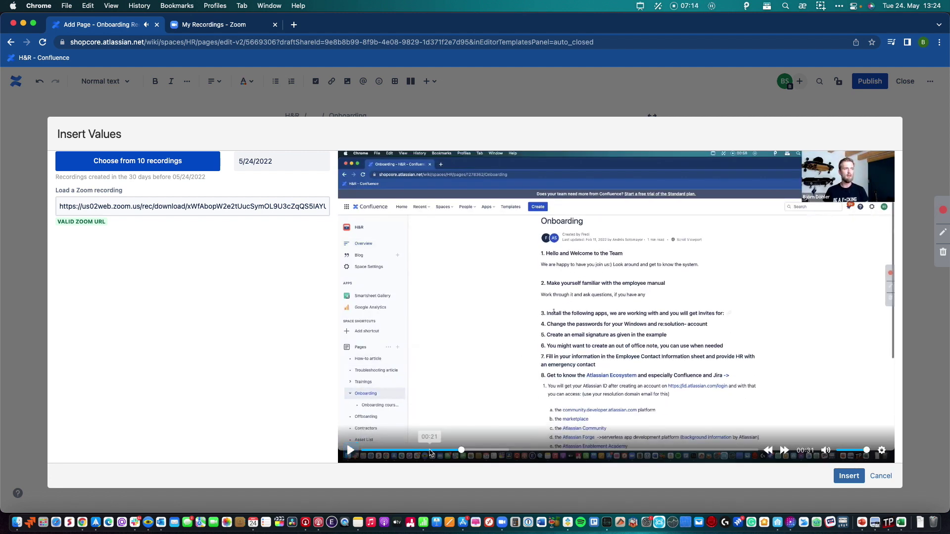
click(459, 450)
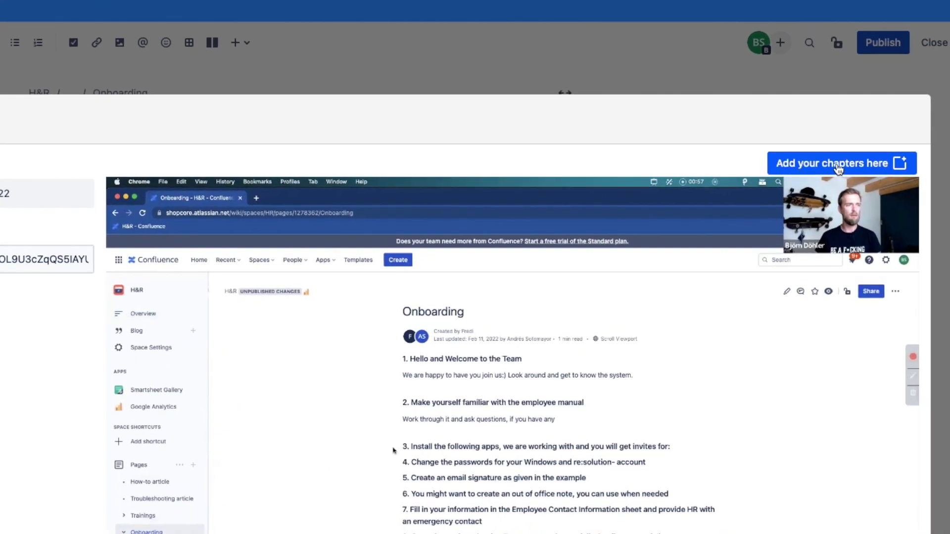
click(838, 169)
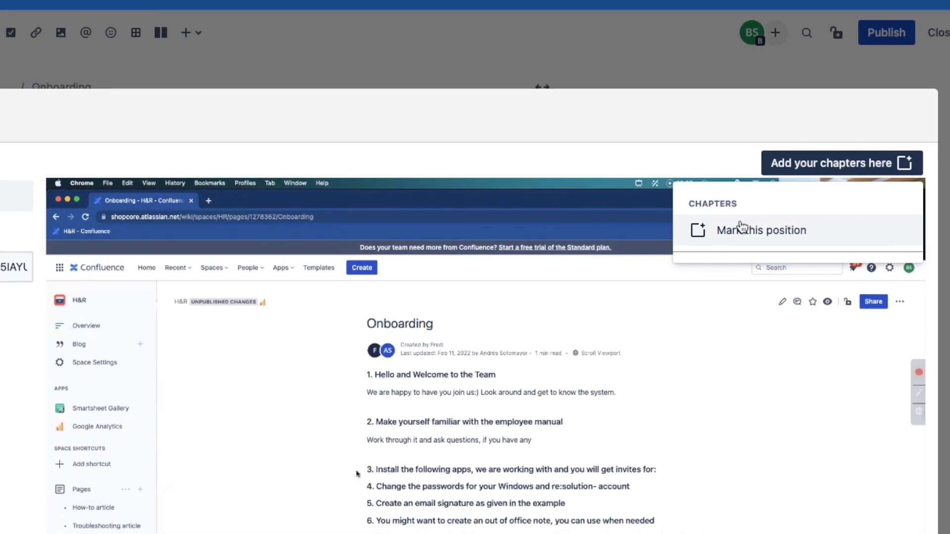
Mark the 00:30 position as a chapter named 'Onboarding Process'.
click(737, 239)
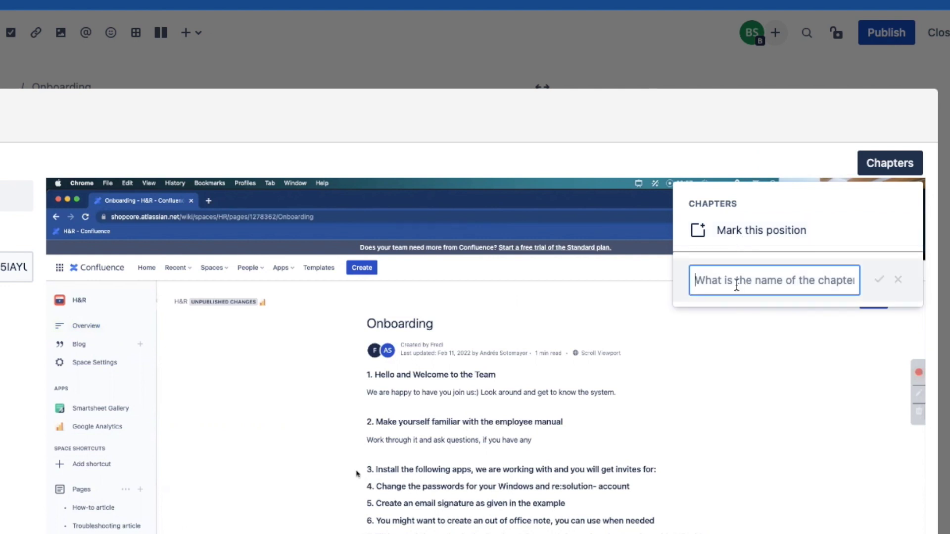
text(Onboarding Process)
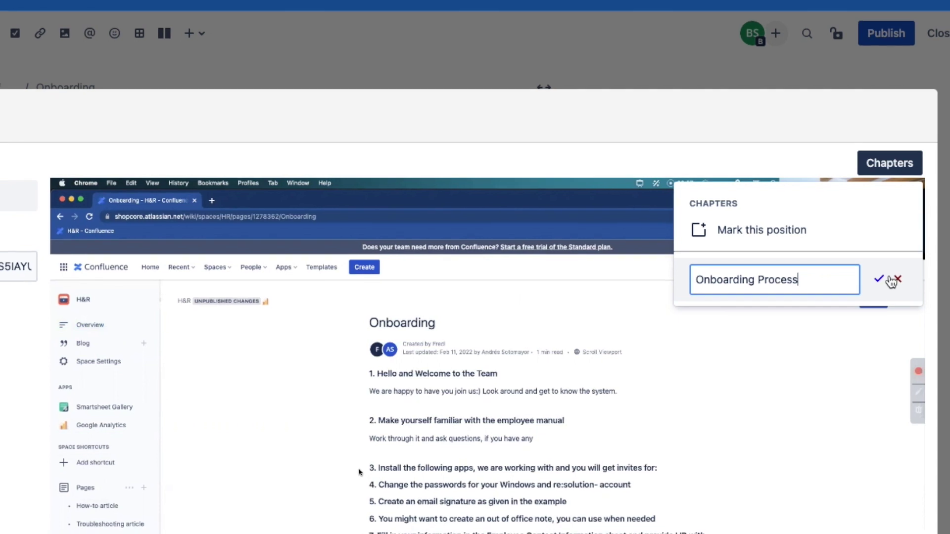
click(879, 280)
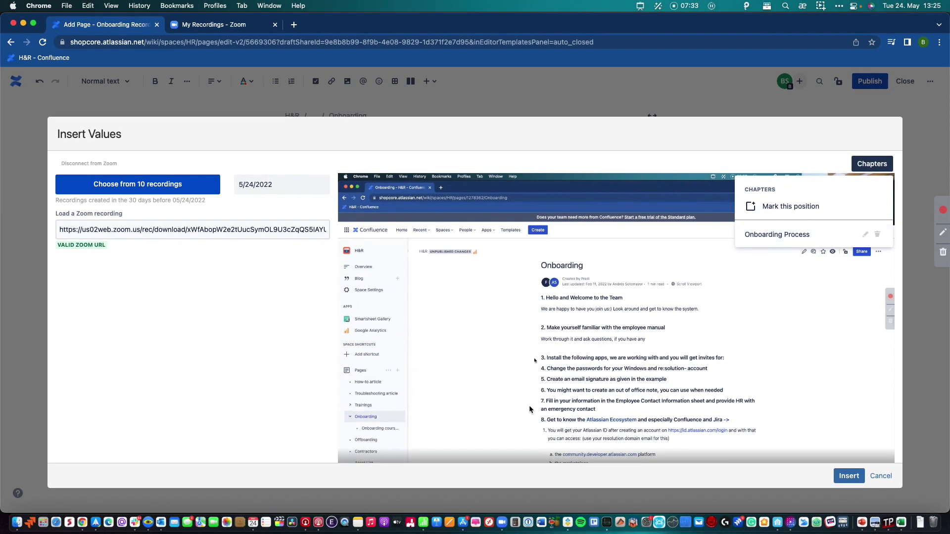
Advance the video to about 01:21, the Inventory space section.
scroll(529, 410, down, 1)
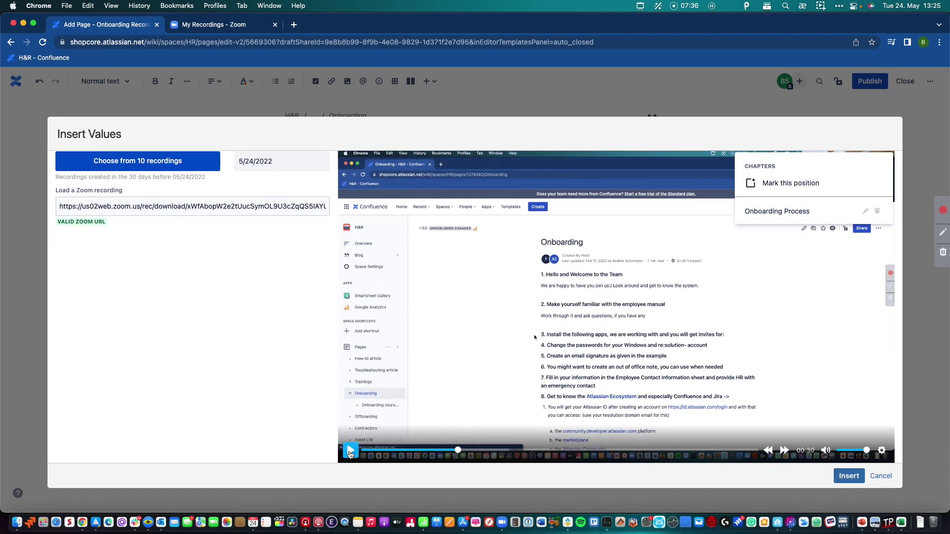
click(528, 450)
drag(551, 450, 619, 450)
Add a '30 days stock' chapter at the 30 days stock page.
click(350, 451)
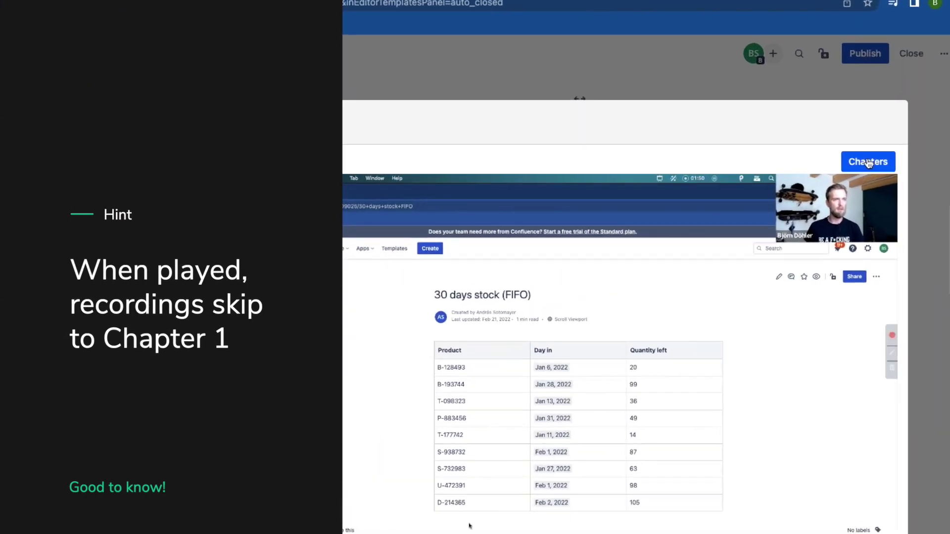
click(869, 163)
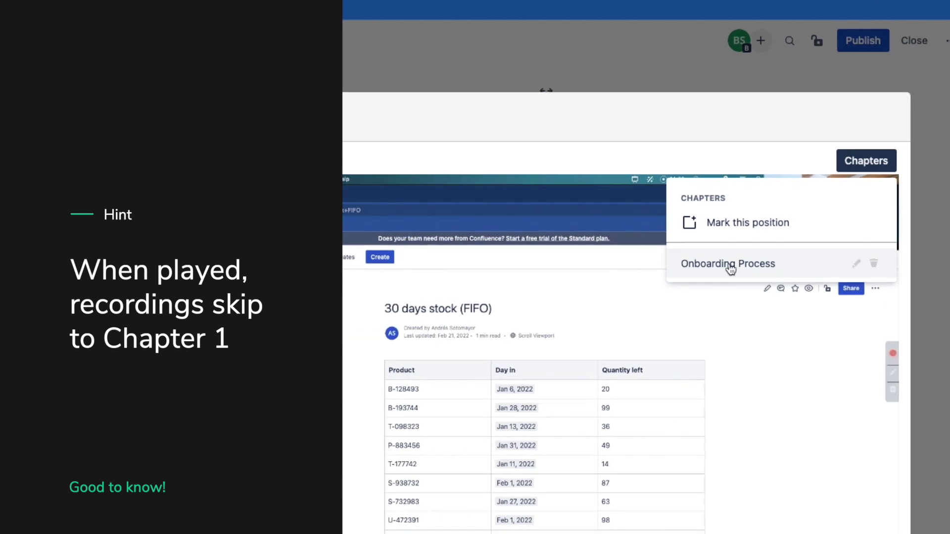
click(742, 221)
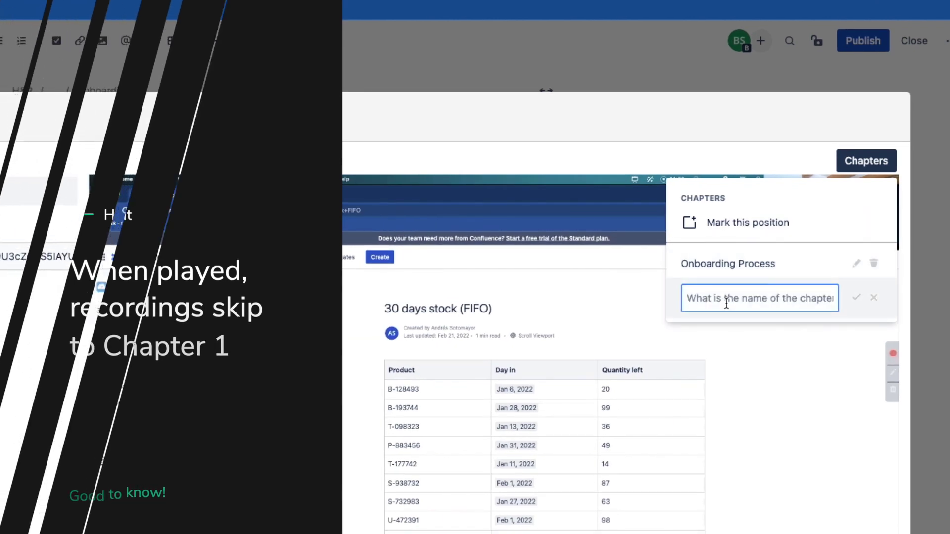
text(30 days sto)
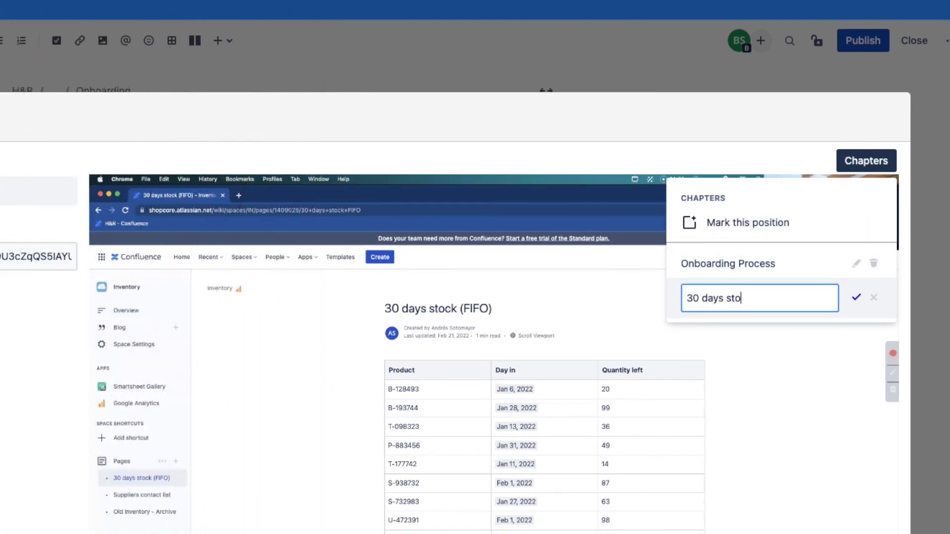
text(ck)
click(856, 297)
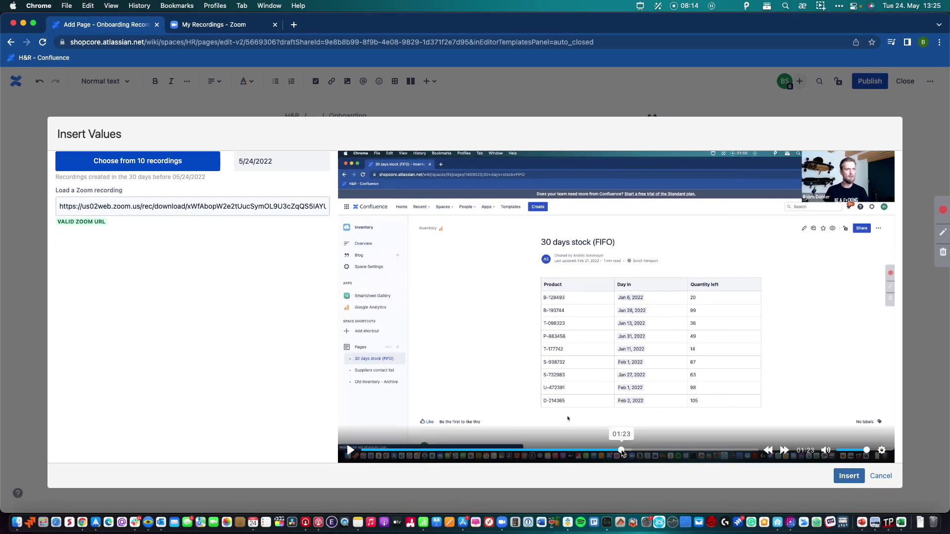
Add a 'Suppliers contact list' chapter further on and reconfirm the 30 days stock name.
mouse_move(682, 451)
mouse_down()
mouse_move(713, 451)
mouse_move(699, 451)
mouse_up()
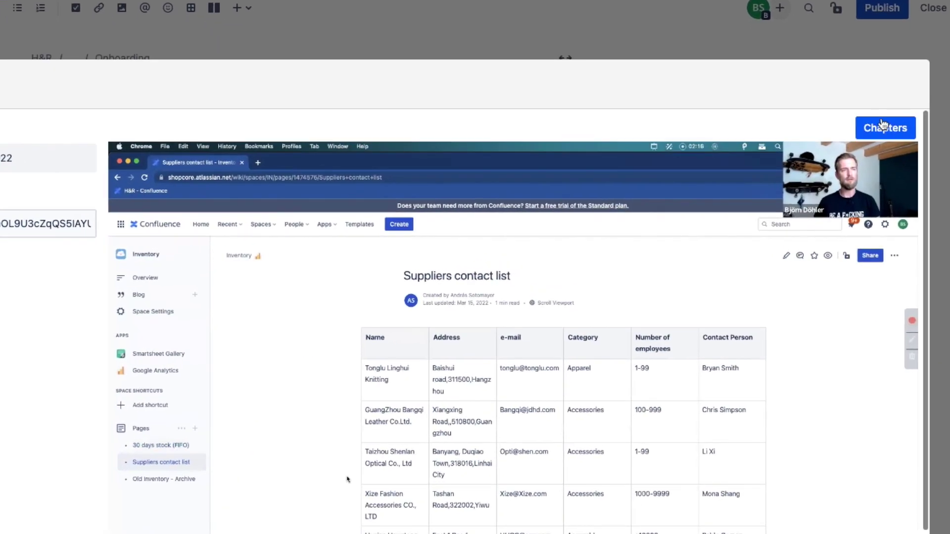
click(873, 141)
click(778, 195)
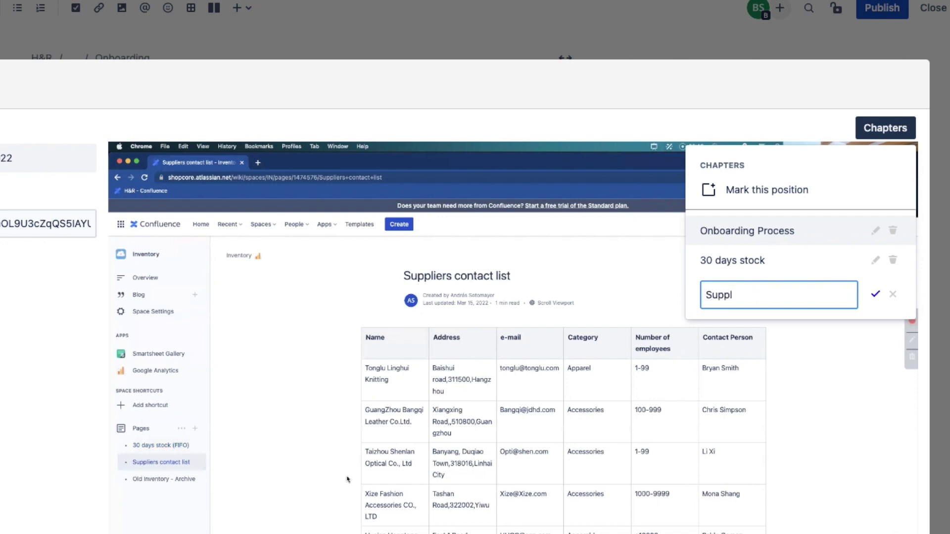
text(Suppliers contact list)
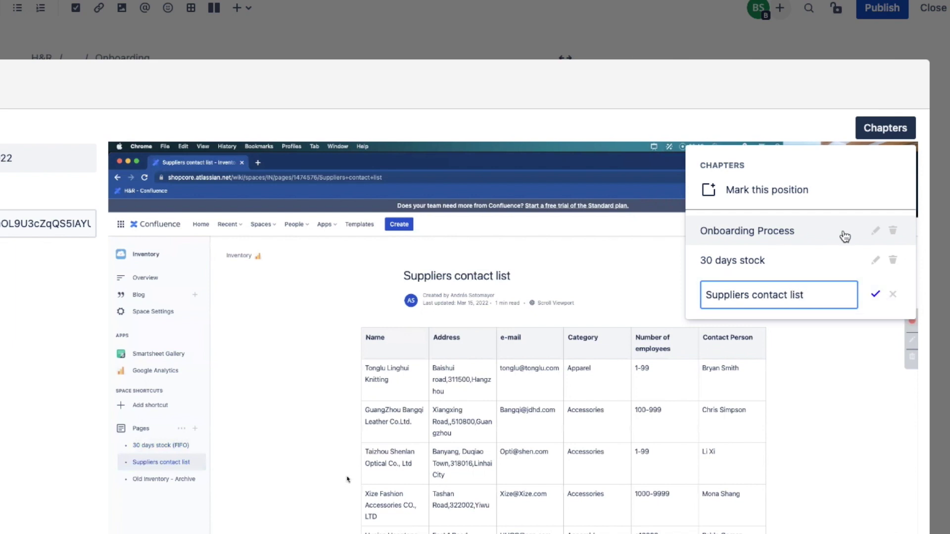
click(876, 297)
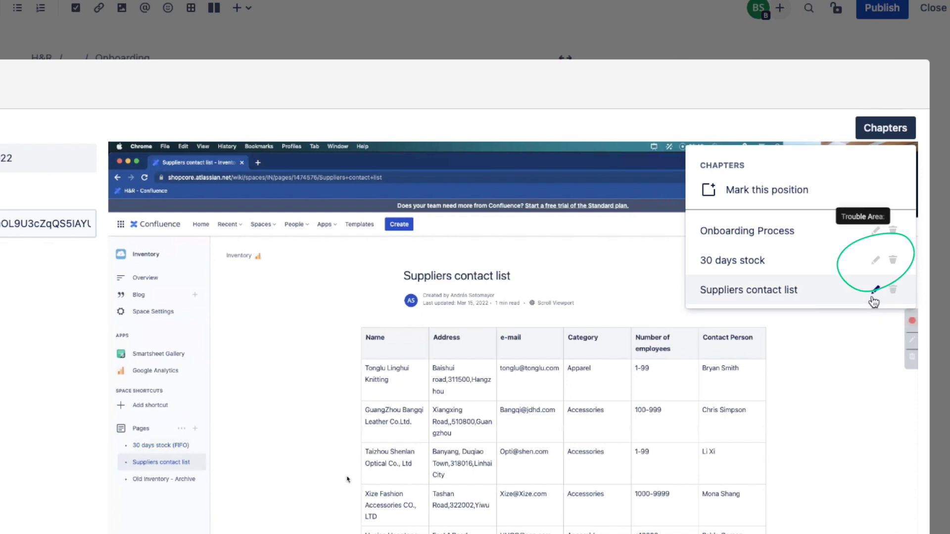
click(877, 261)
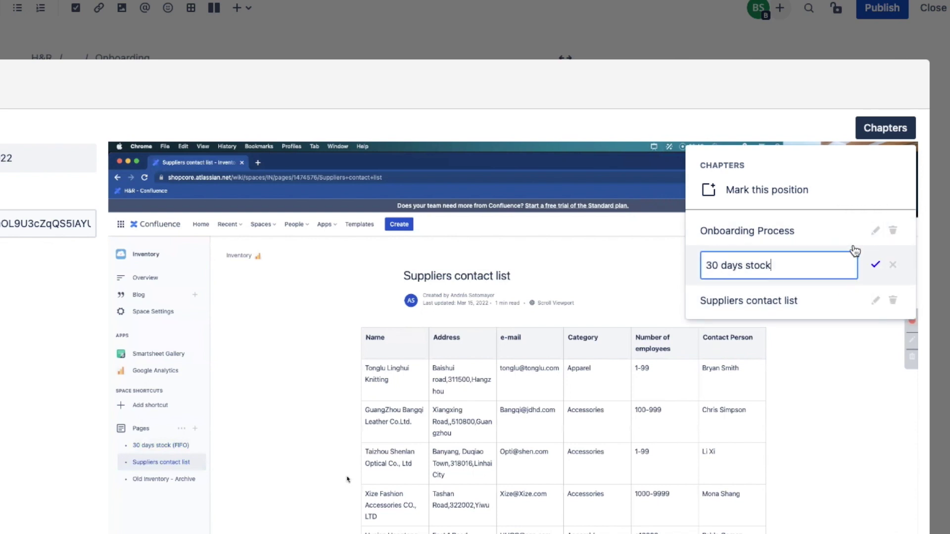
click(875, 265)
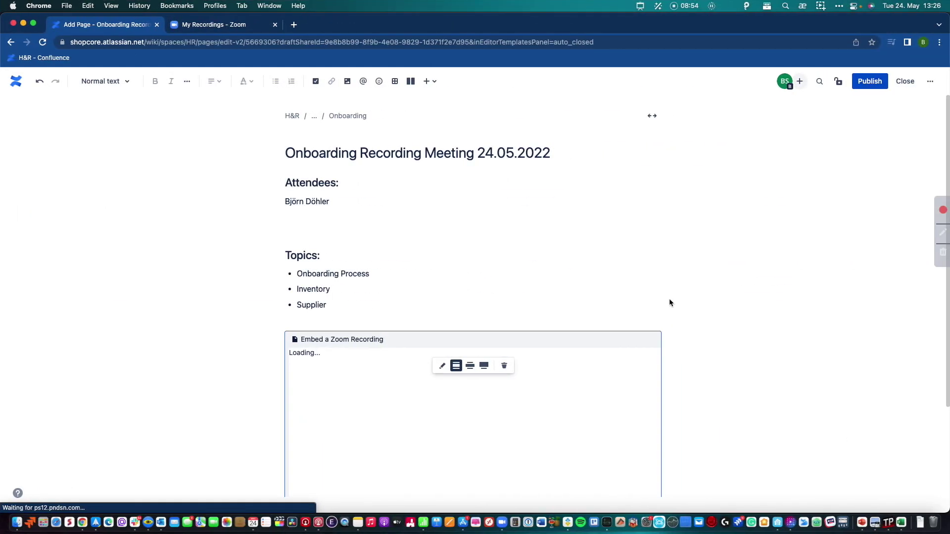
Set the Zoom embed to Go wide and publish Onboarding Recording Meeting 24.05.2022.
scroll(658, 299, down, 2)
scroll(658, 298, down, 2)
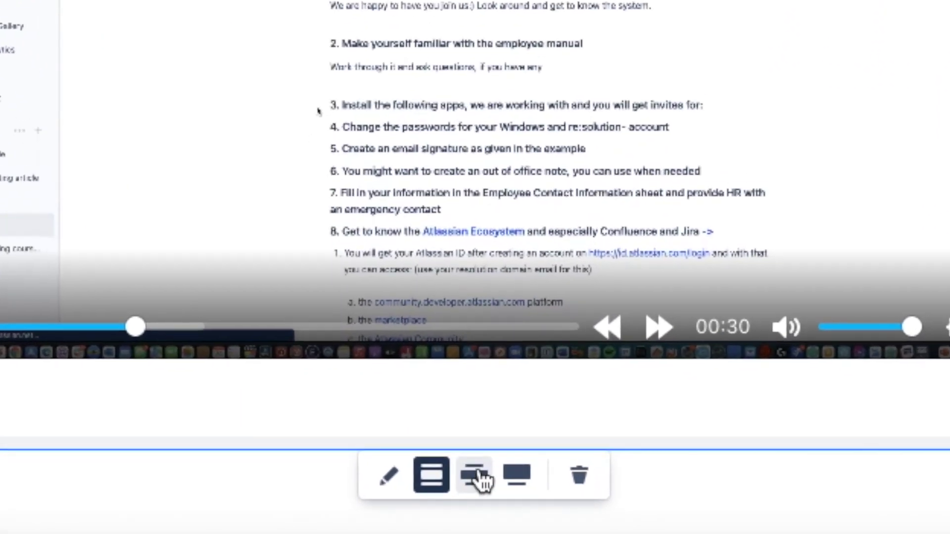
click(471, 483)
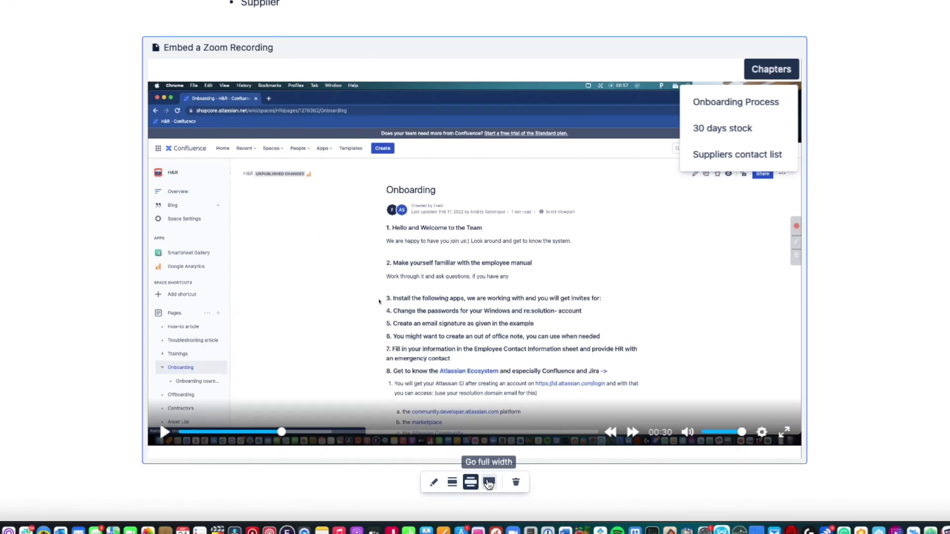
click(518, 474)
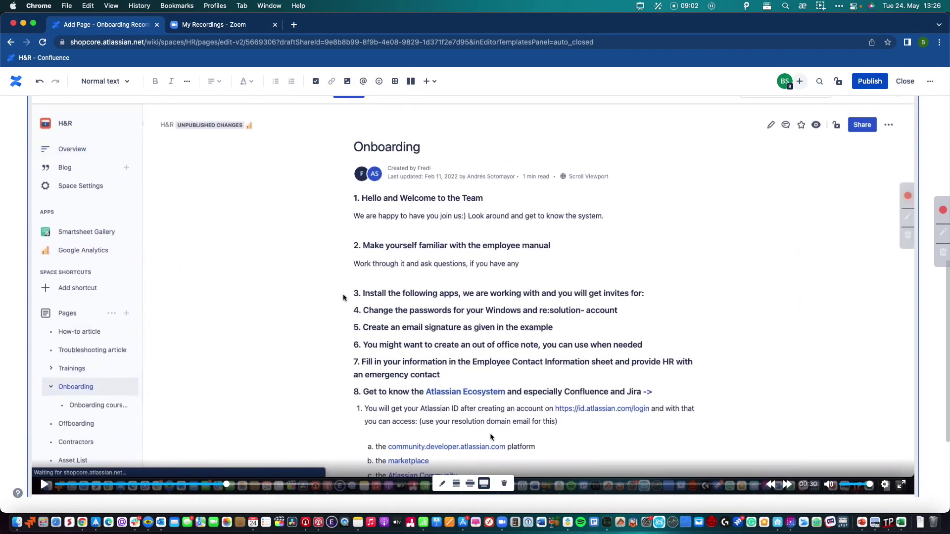
click(456, 468)
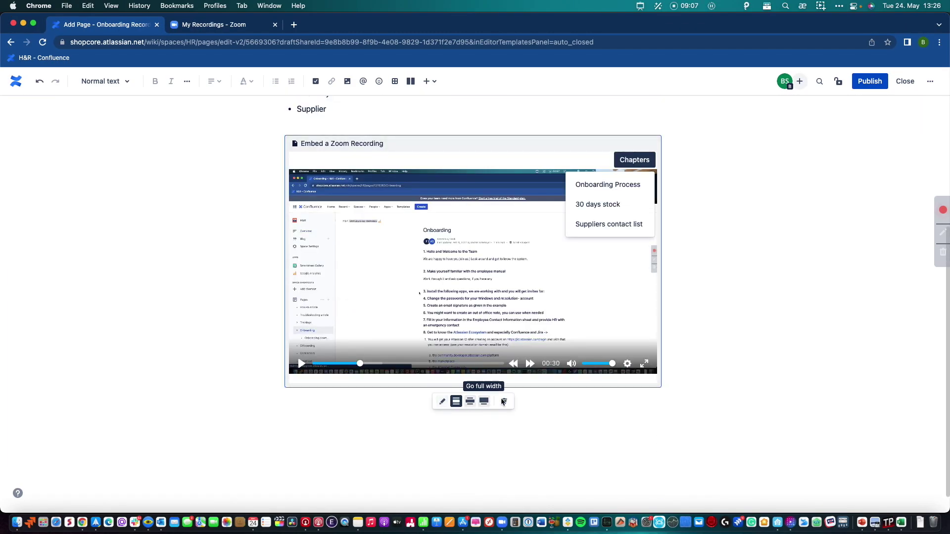
click(471, 402)
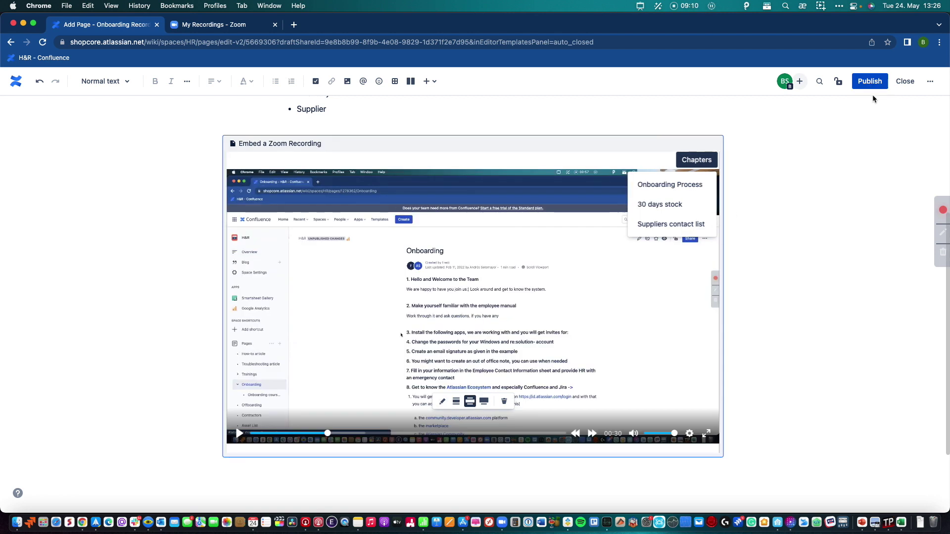
click(869, 82)
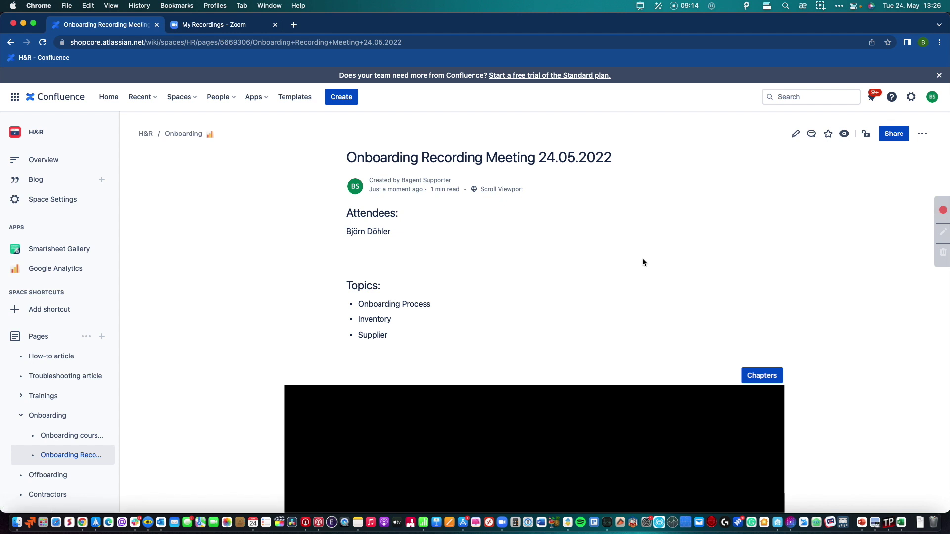
scroll(643, 258, down, 3)
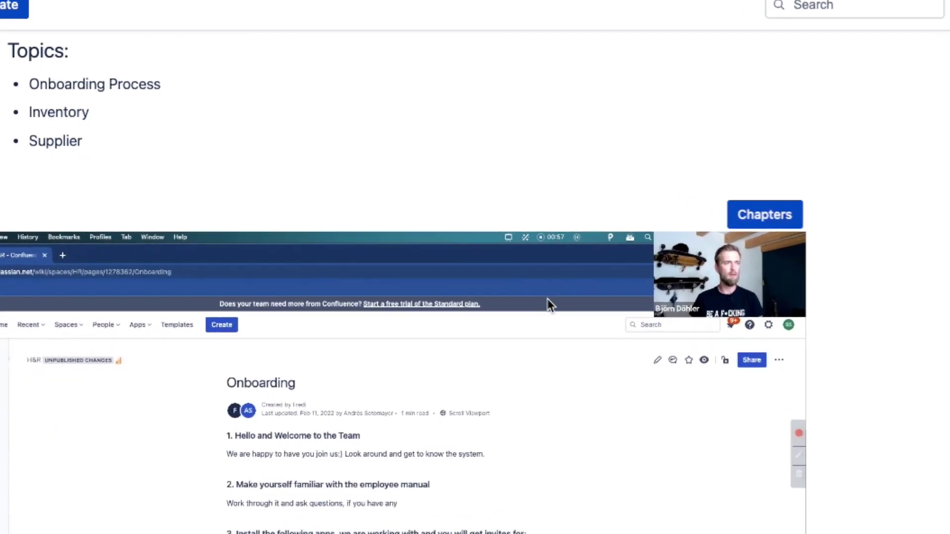
click(762, 216)
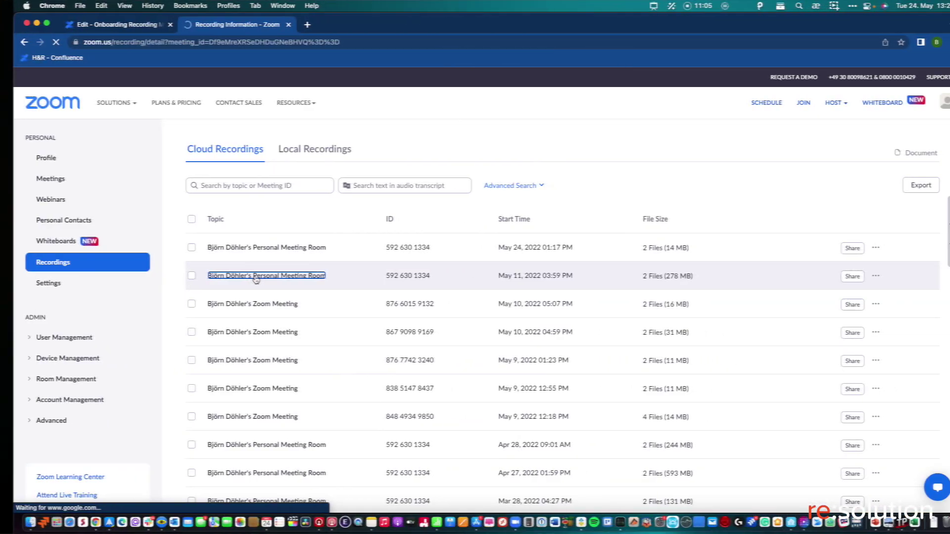
Open the second Zoom recording's Recording Information page from the list.
click(501, 280)
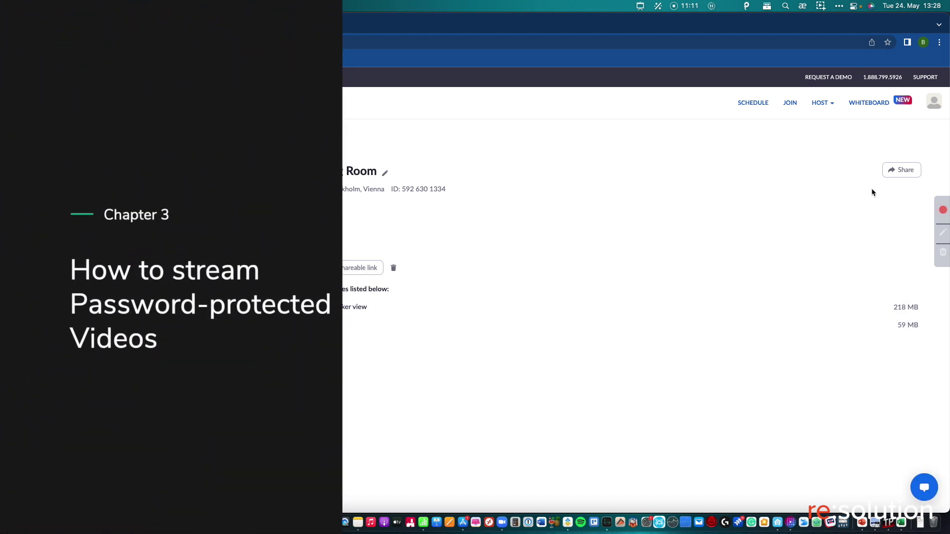
Keep the cloud recording shared publicly and switch on passcode protection.
click(901, 170)
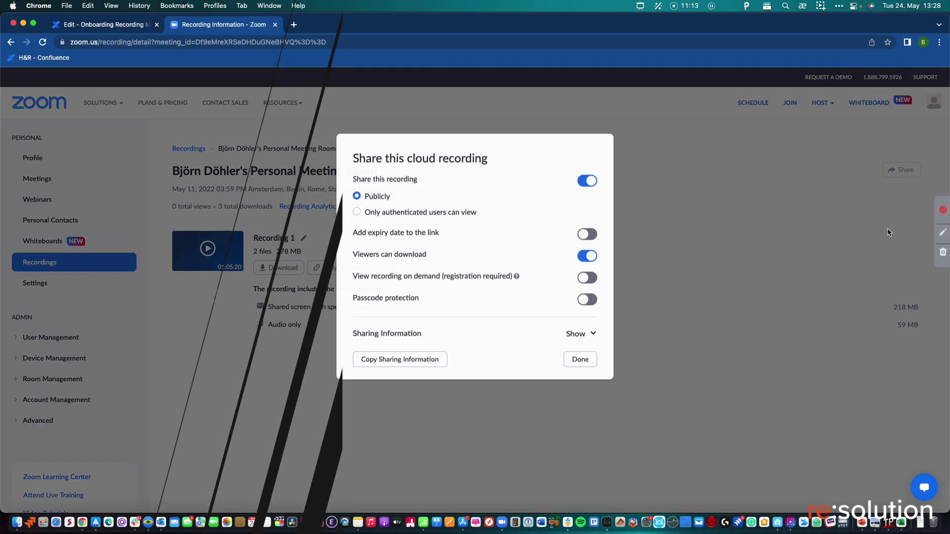
click(416, 212)
click(364, 196)
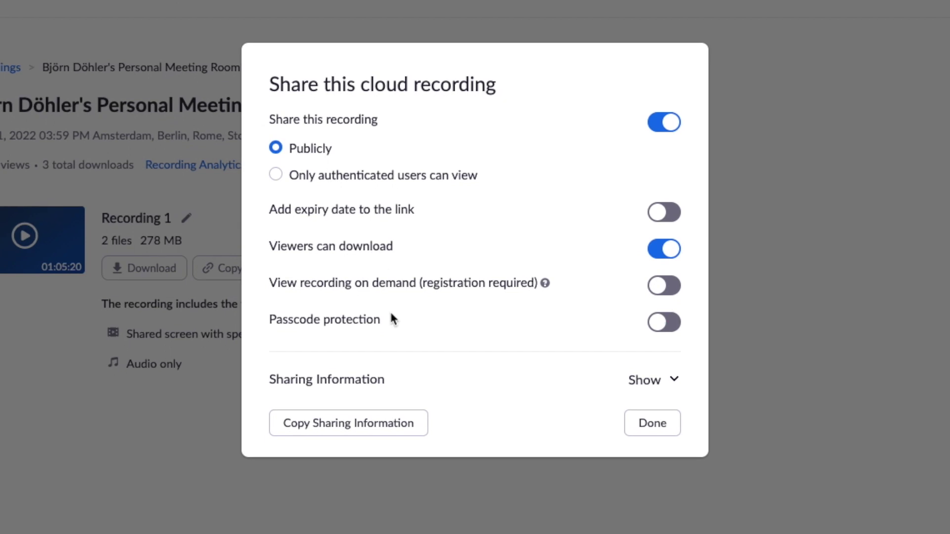
click(654, 324)
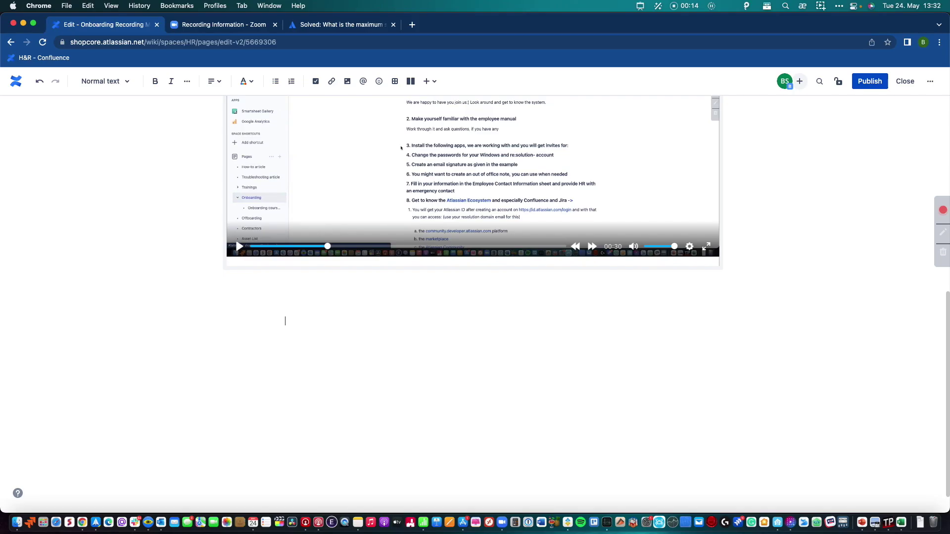
Insert a Zoom recording embed with /zoom and select the password-protected recording.
text(/zoom)
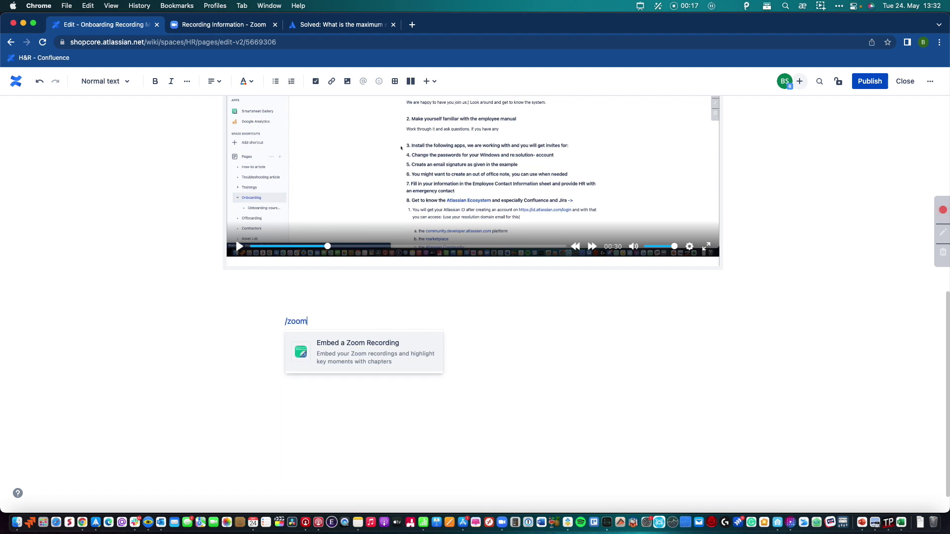
click(391, 361)
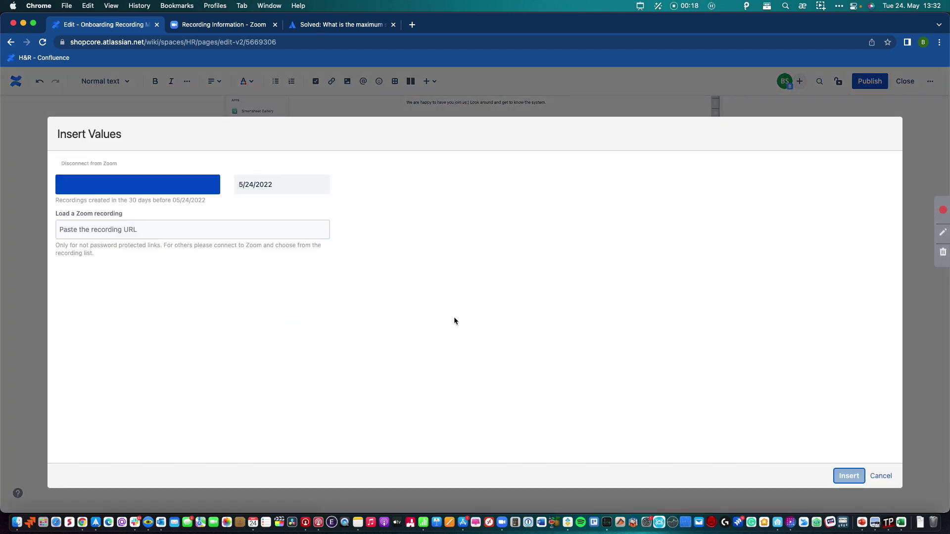
click(161, 188)
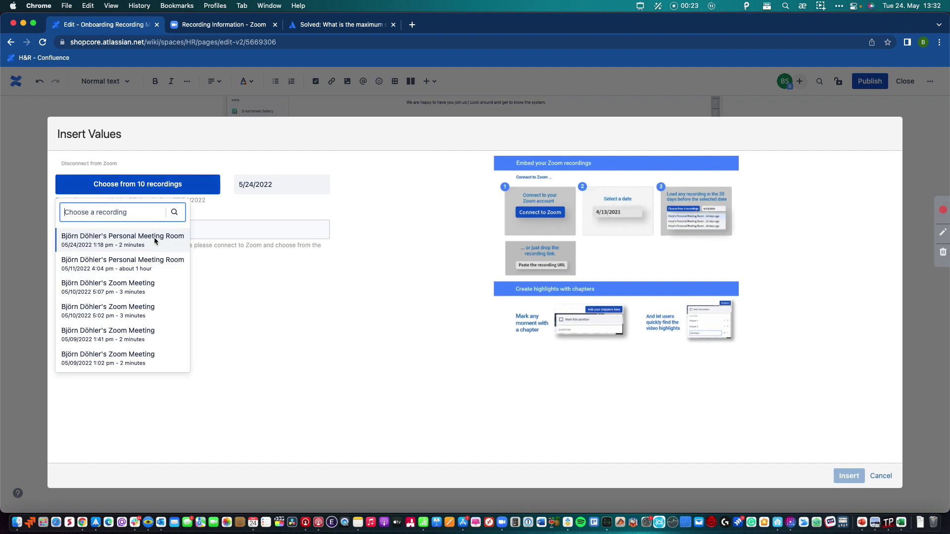
click(137, 268)
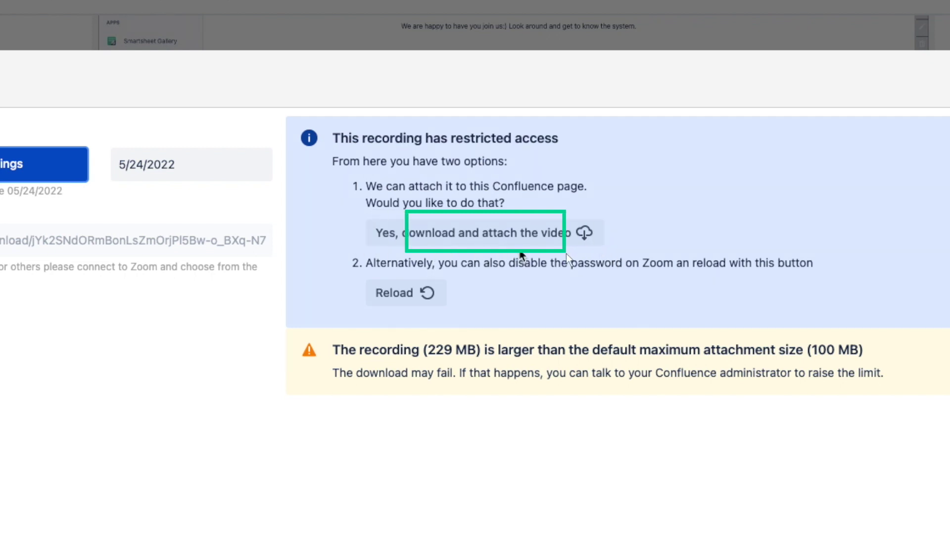
Download the protected recording and attach it to the page so it plays in the embed preview.
click(496, 240)
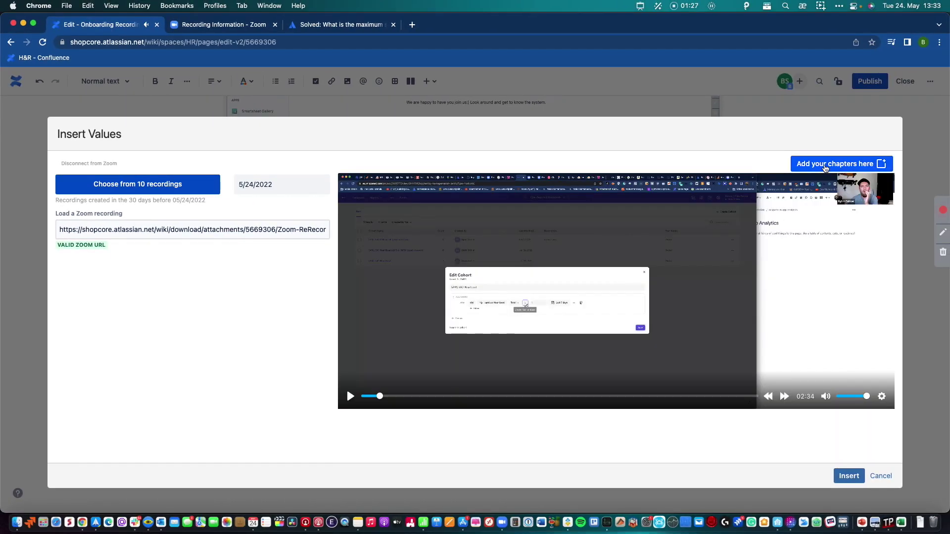
Mark chapters 'Edit Cohort' and 'Dashboard Overview' on the protected recording, then insert the embed.
click(826, 167)
click(774, 208)
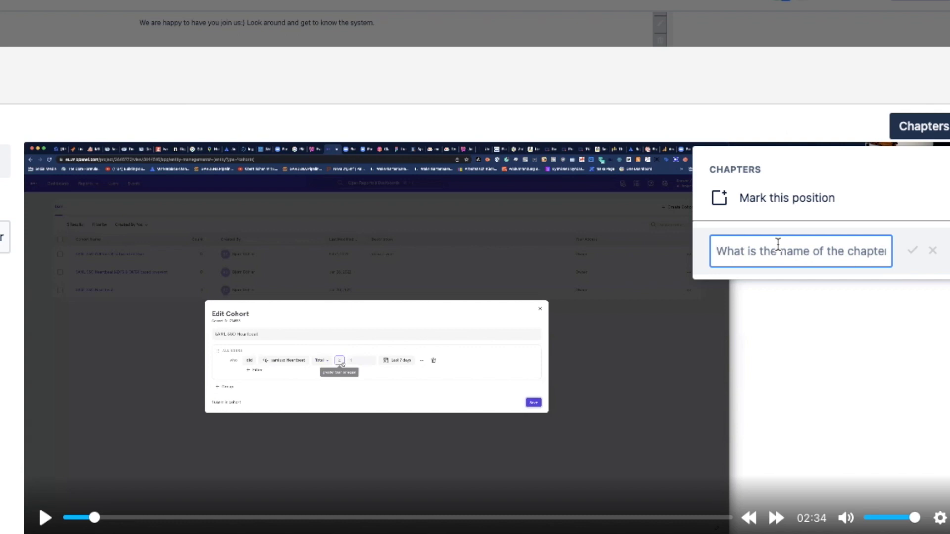
text(Edit Cohort)
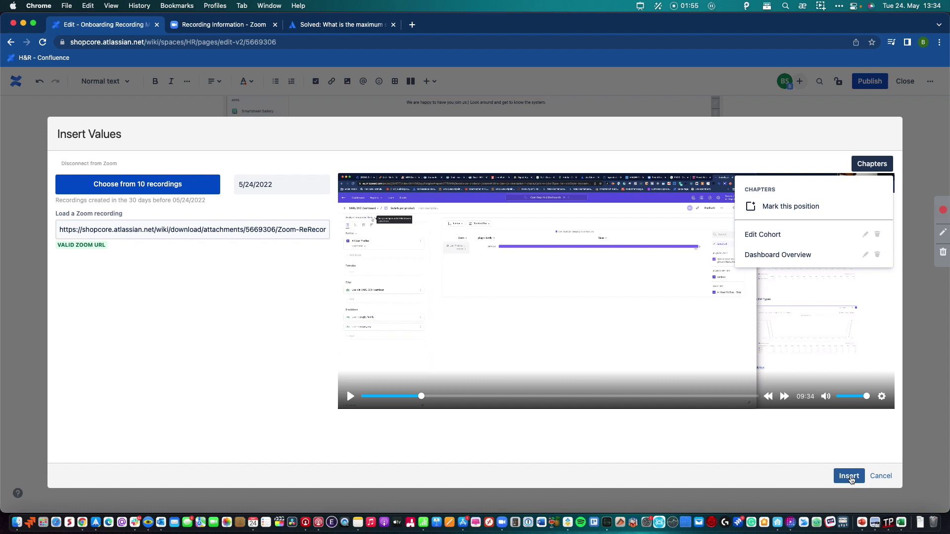
click(849, 476)
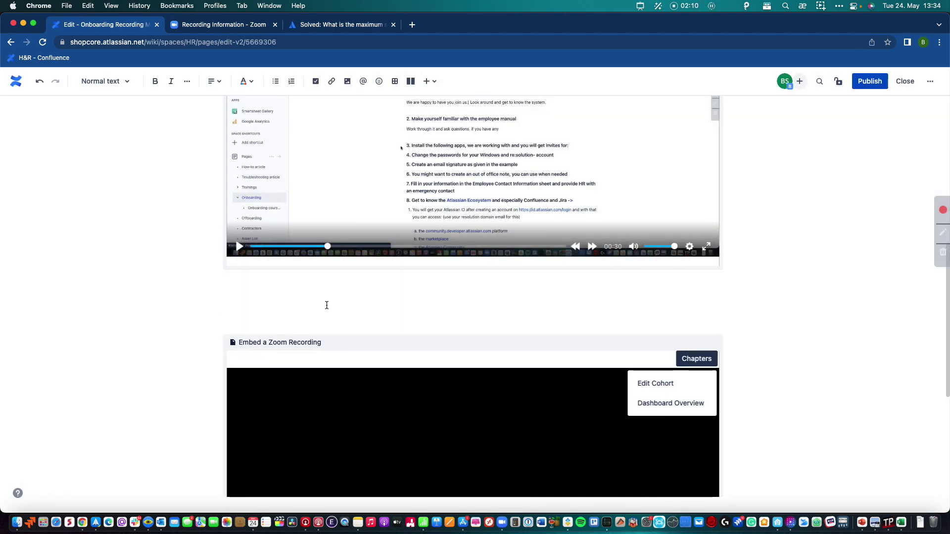
Add a Heading 2 line 'This Video was password protected' above the second recording.
text(This Video was password protected)
key(super+alt+2)
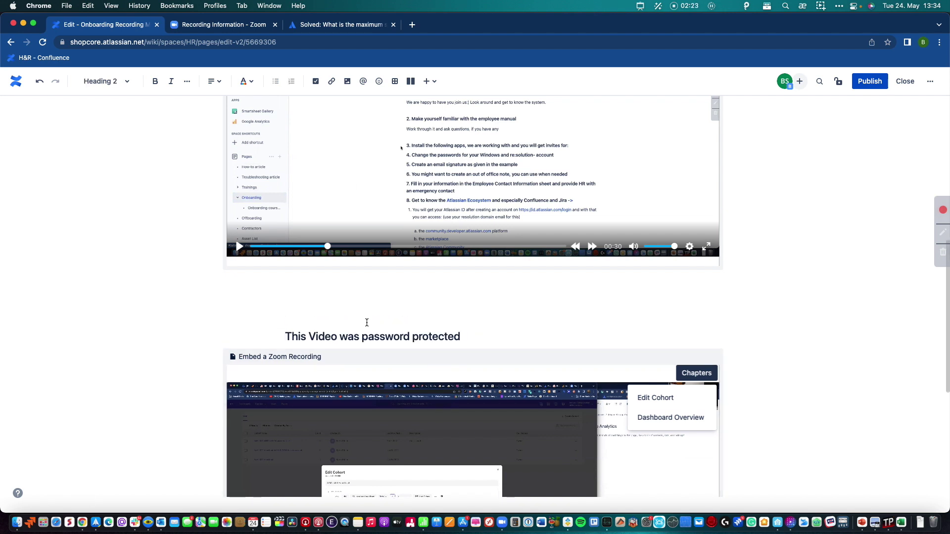
scroll(367, 323, down, 4)
Publish the updated meeting-notes page and review it.
click(871, 82)
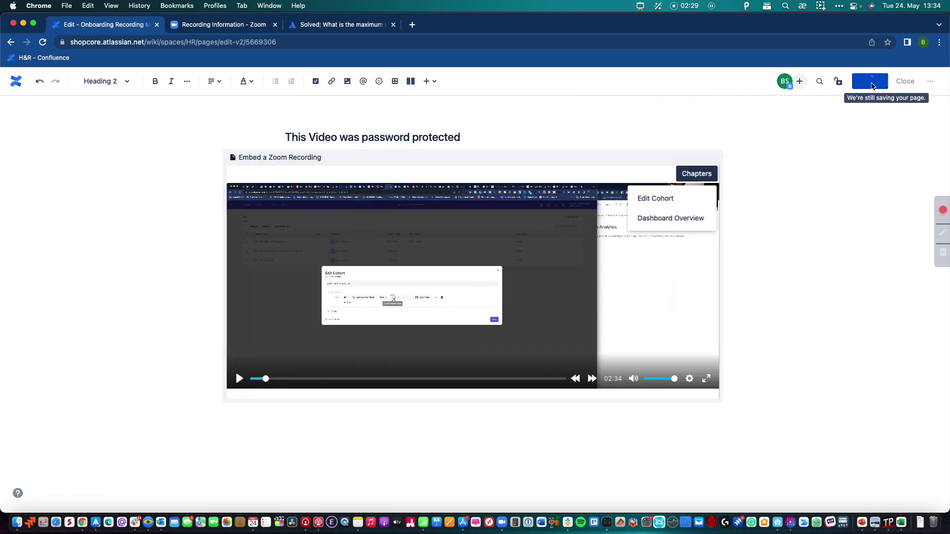
scroll(648, 311, down, 3)
scroll(650, 313, down, 2)
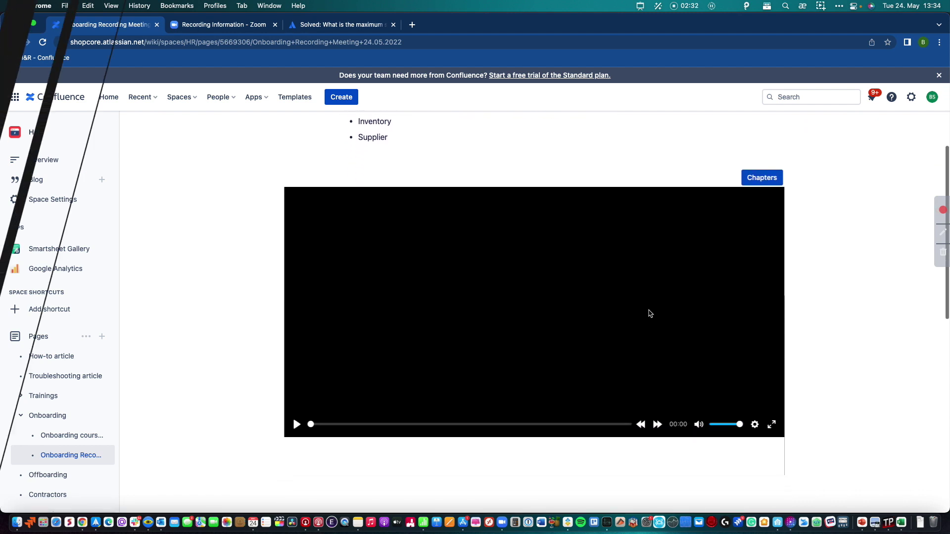
scroll(650, 313, down, 4)
scroll(650, 313, down, 3)
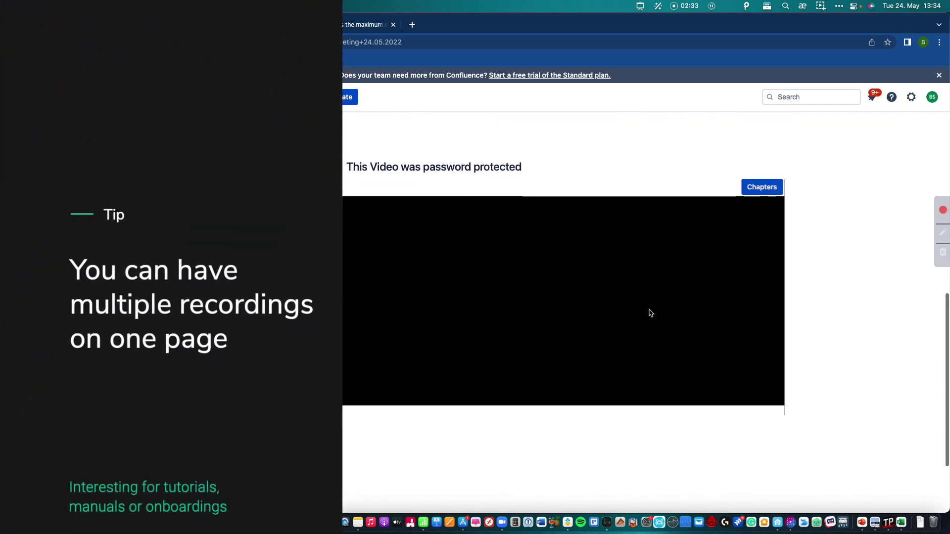